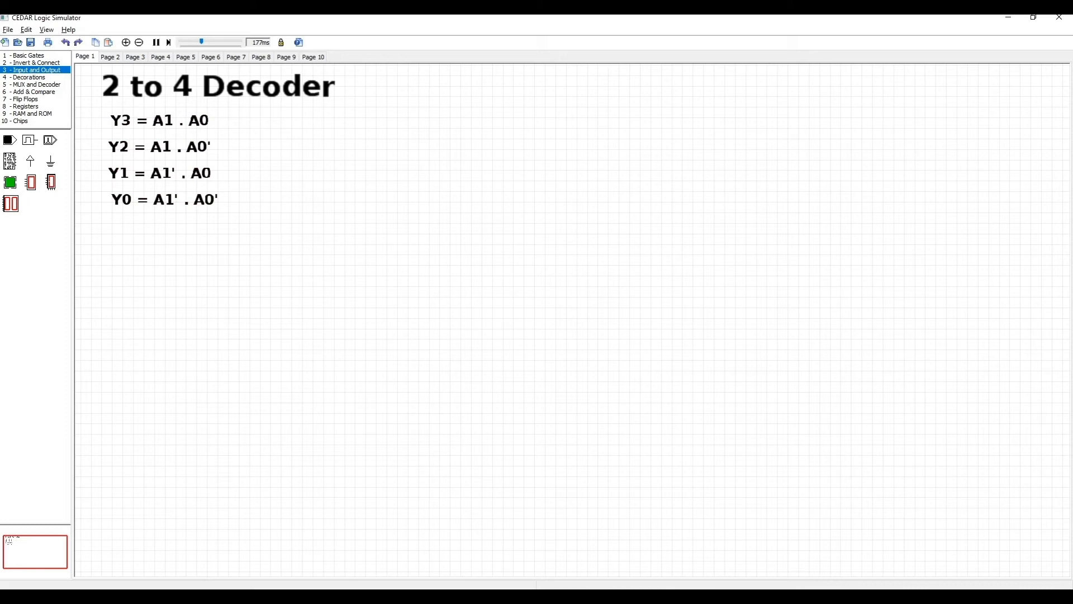
- Place two toggle input switches one above the other, to the right of the decoder equations
drag(10, 140, 452, 182)
drag(9, 140, 454, 337)
drag(455, 339, 455, 333)
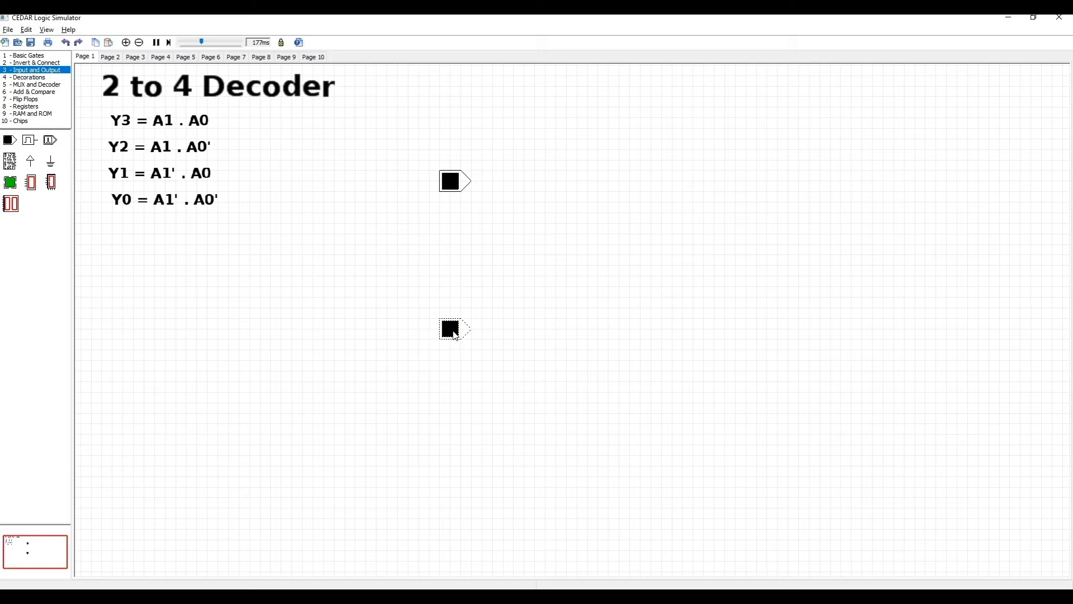
click(519, 229)
- Add a text label A1 with text height 1 beside the upper input switch
click(24, 77)
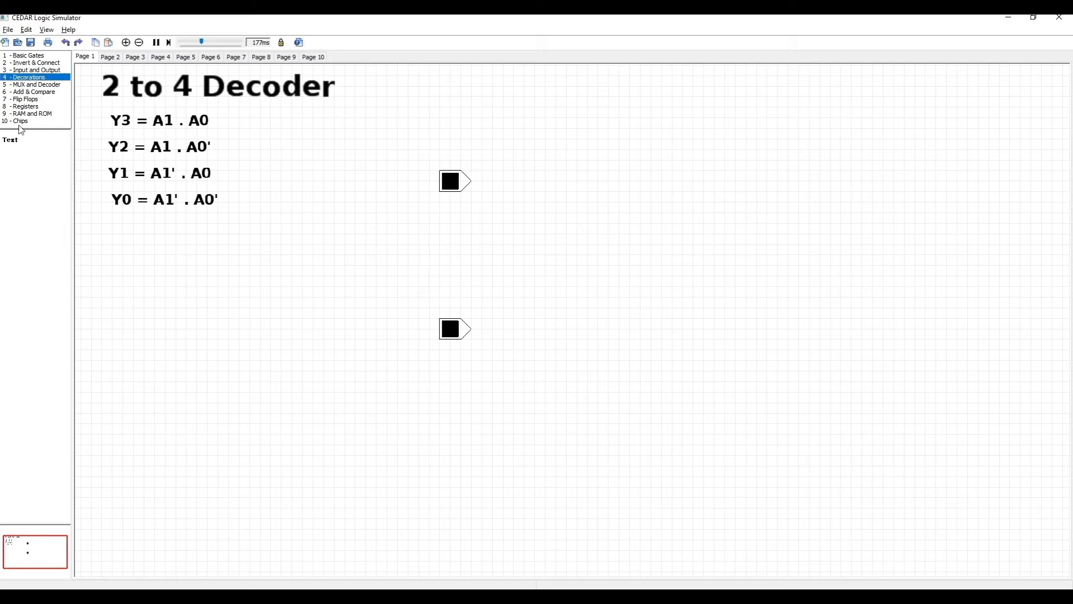
drag(15, 140, 397, 179)
double_click(538, 225)
text(Te)
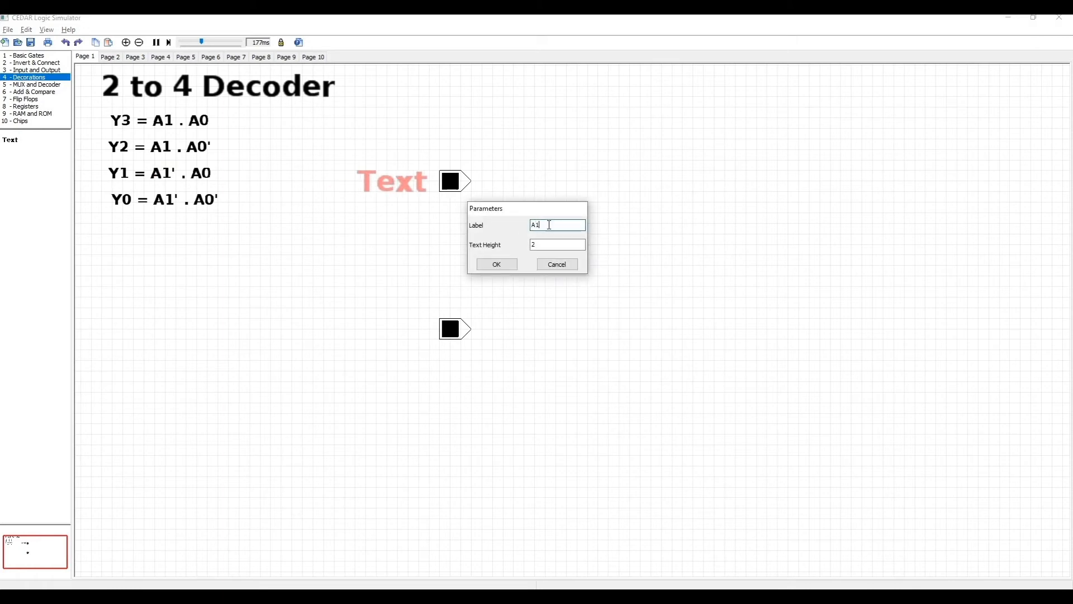
key(Return)
double_click(382, 190)
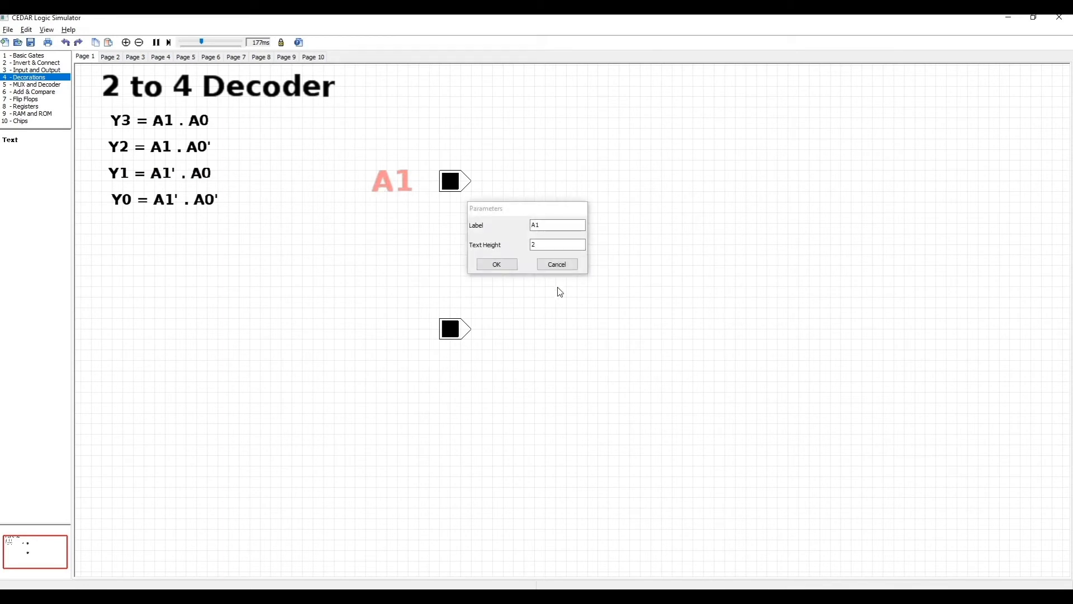
double_click(541, 245)
key(BackSpace)
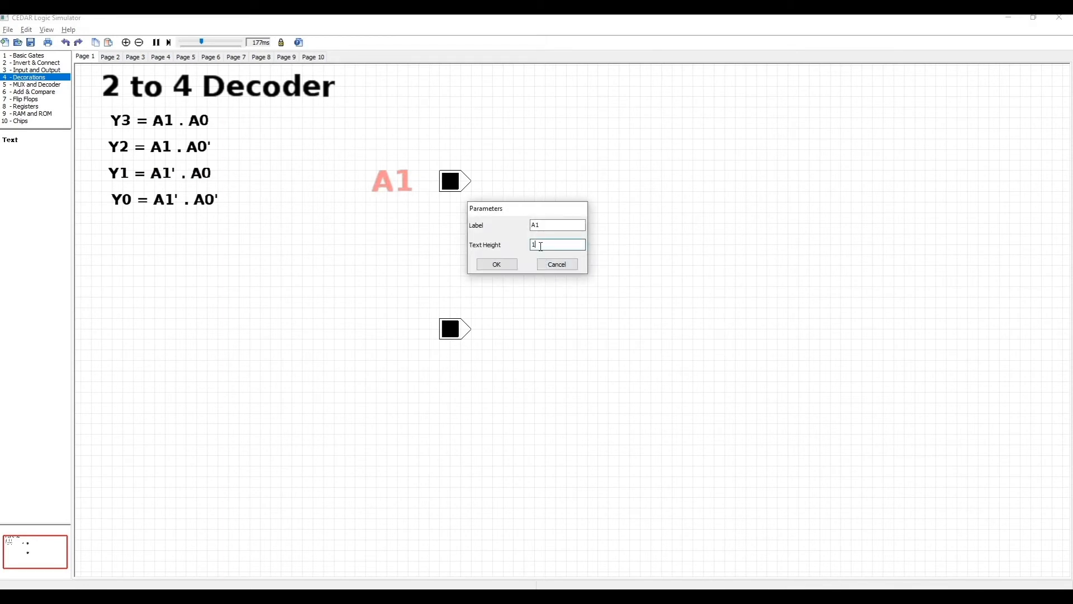
key(Return)
drag(391, 191, 403, 189)
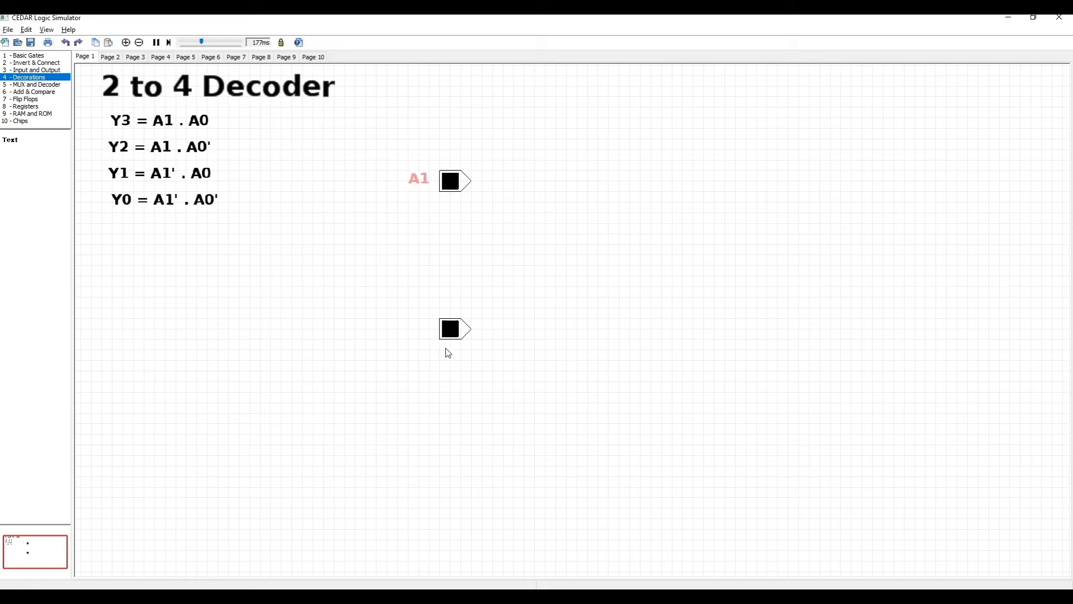
- Duplicate the A1 label beside the lower input switch and change its text to A0
click(427, 337)
double_click(429, 337)
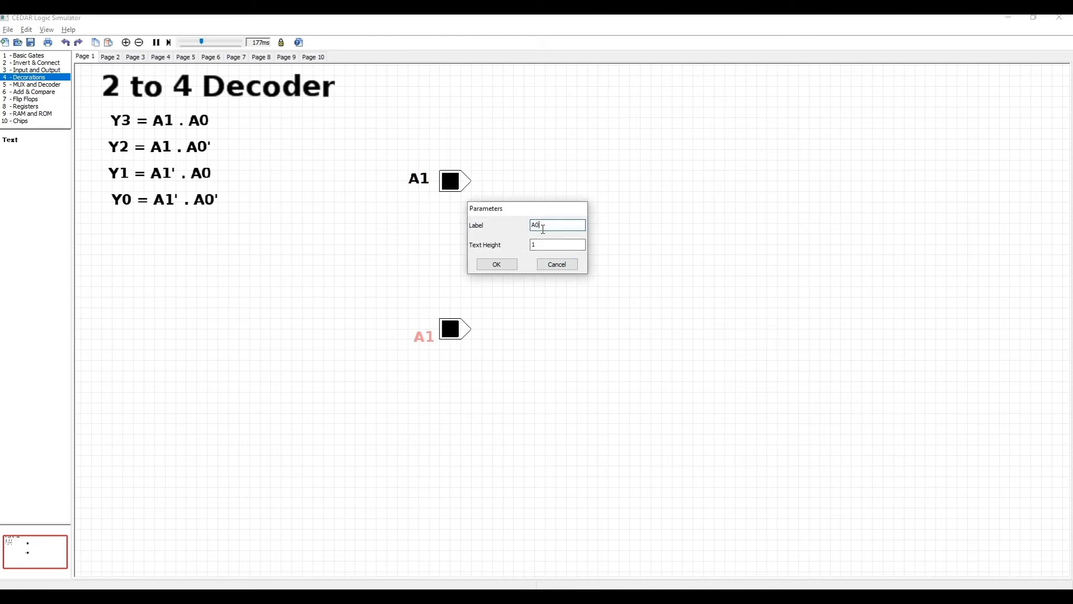
key(Return)
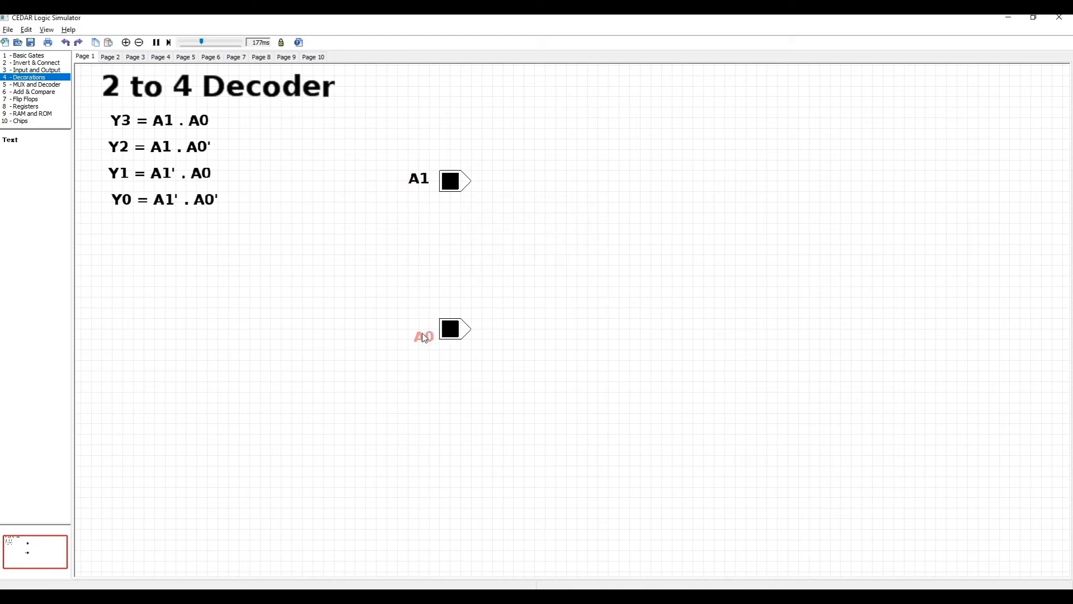
click(582, 270)
- Place four two-input AND gates in a vertical column to the right of the input switches
click(31, 56)
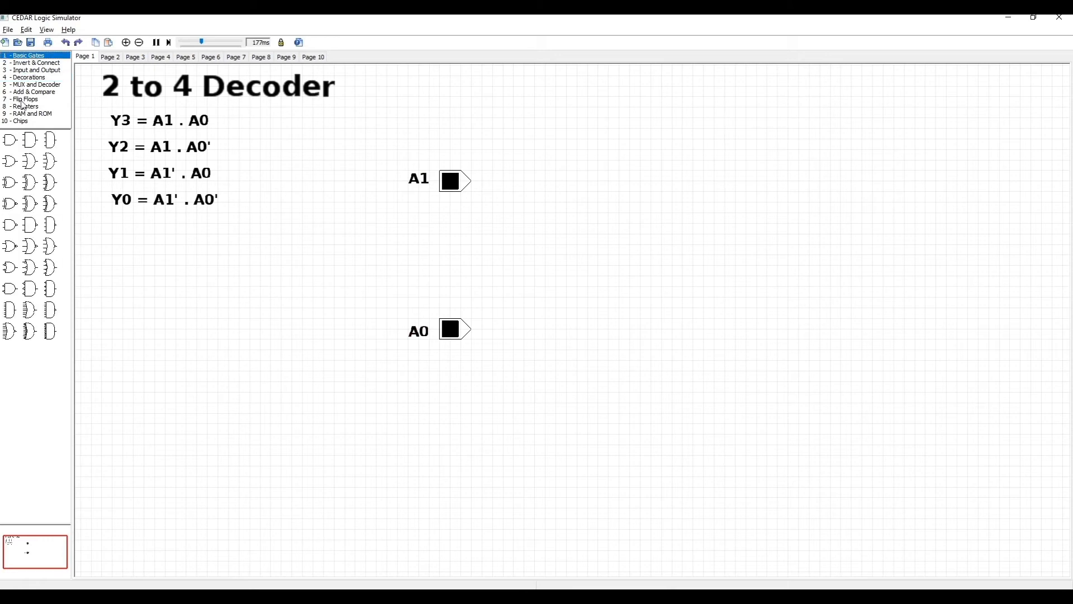
drag(10, 140, 687, 122)
drag(9, 140, 687, 229)
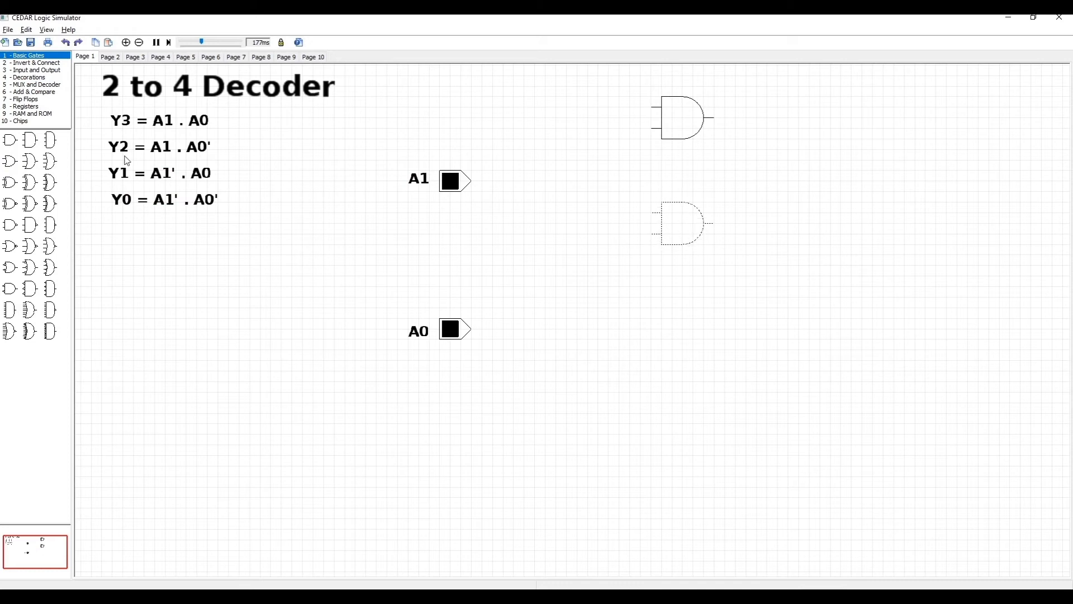
drag(9, 140, 687, 347)
drag(29, 139, 688, 451)
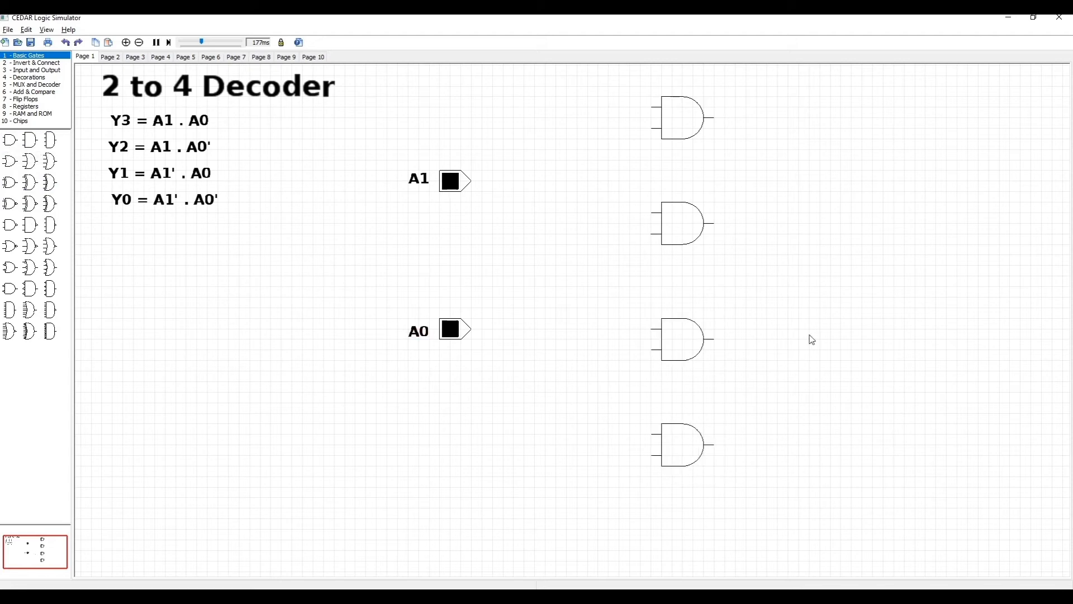
- Place four LED outputs in a column, one to the right of each AND gate
click(32, 70)
drag(10, 182, 768, 125)
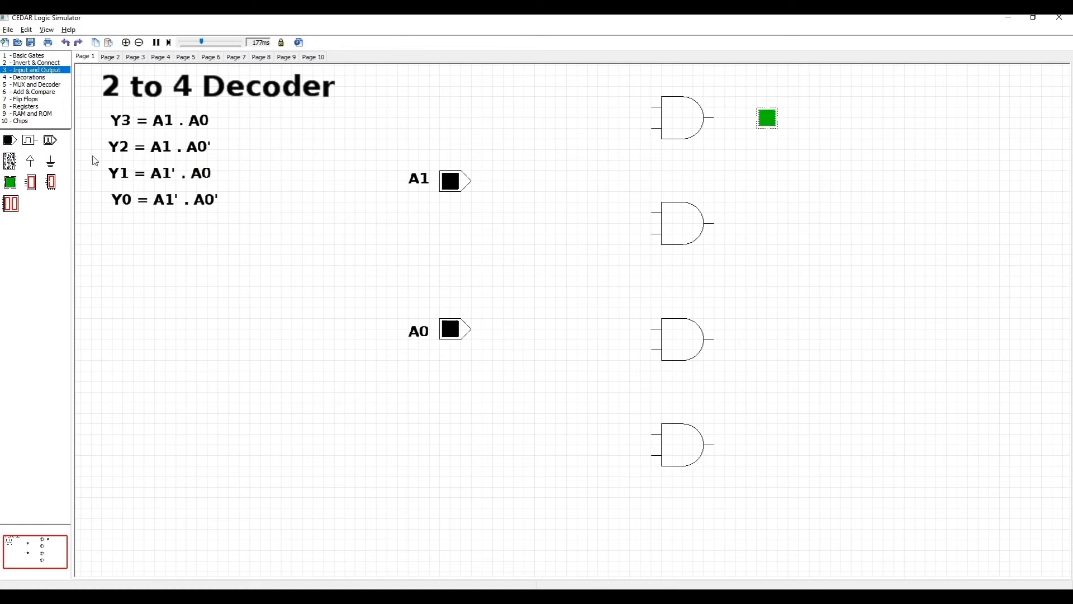
drag(10, 182, 769, 223)
drag(10, 182, 768, 342)
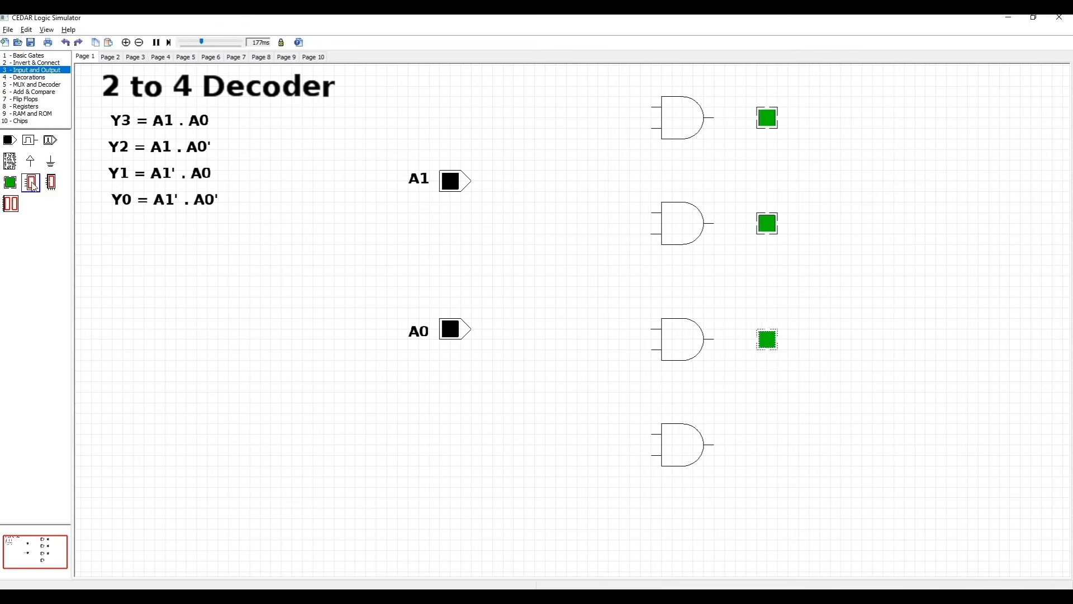
drag(11, 183, 771, 447)
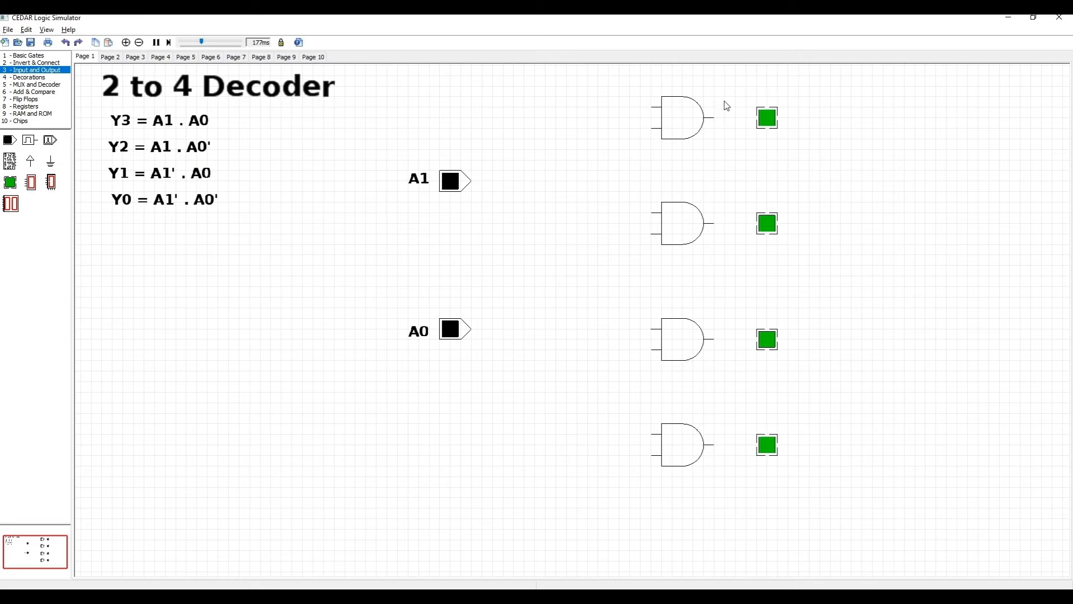
- Wire the top AND gate to its LED and label that output Y3 using a pasted text label
drag(715, 117, 759, 119)
key(ctrl+v)
double_click(785, 116)
click(555, 227)
key(BackSpace)
key(BackSpace)
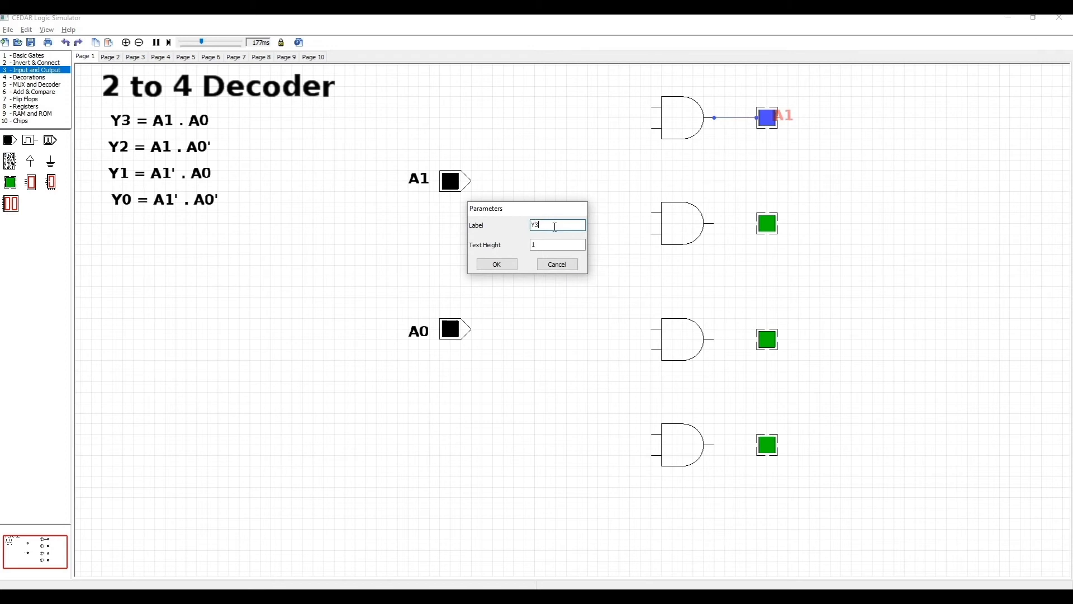
key(Return)
drag(787, 119, 795, 120)
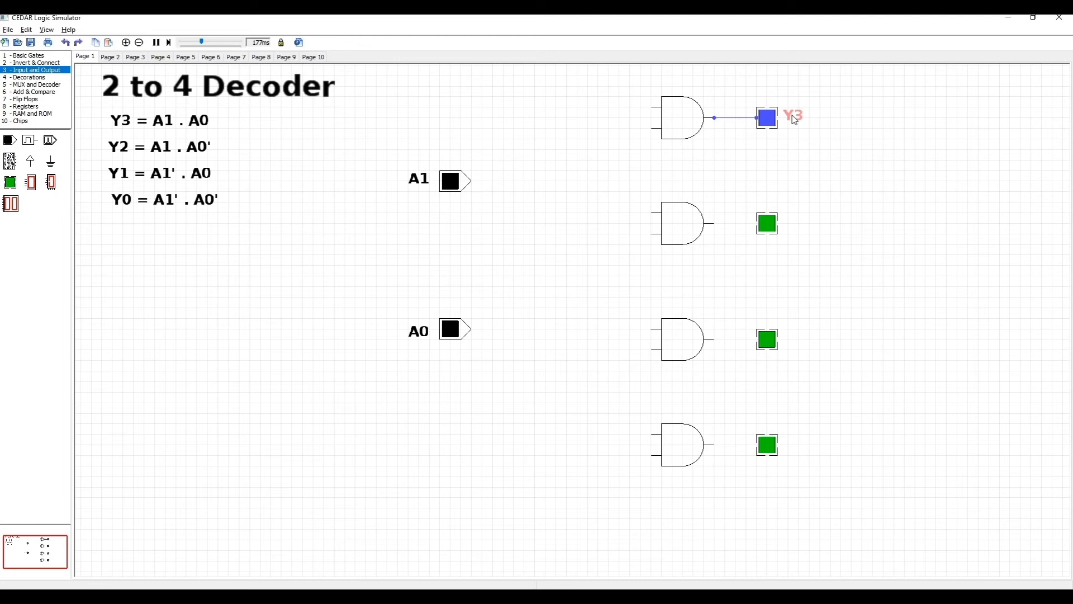
- Wire the second AND gate to its LED and label that output Y2 using a pasted text label
drag(715, 225, 758, 223)
key(ctrl+v)
double_click(789, 221)
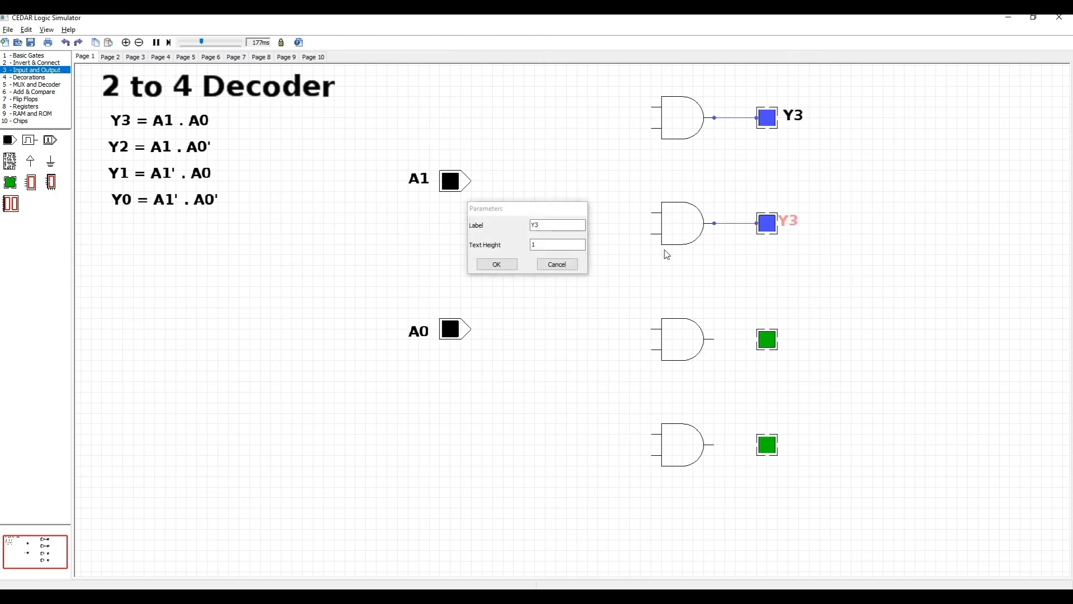
click(564, 226)
key(Return)
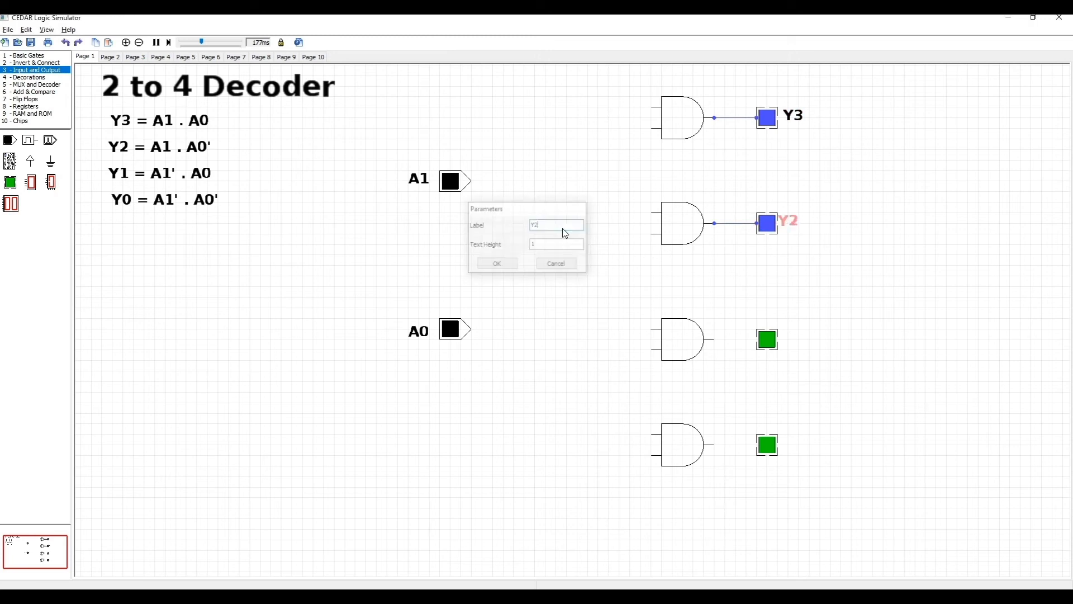
- Wire the third AND gate to its LED and label that output Y1 using a pasted text label
drag(715, 339, 764, 340)
key(ctrl+v)
double_click(793, 341)
click(564, 228)
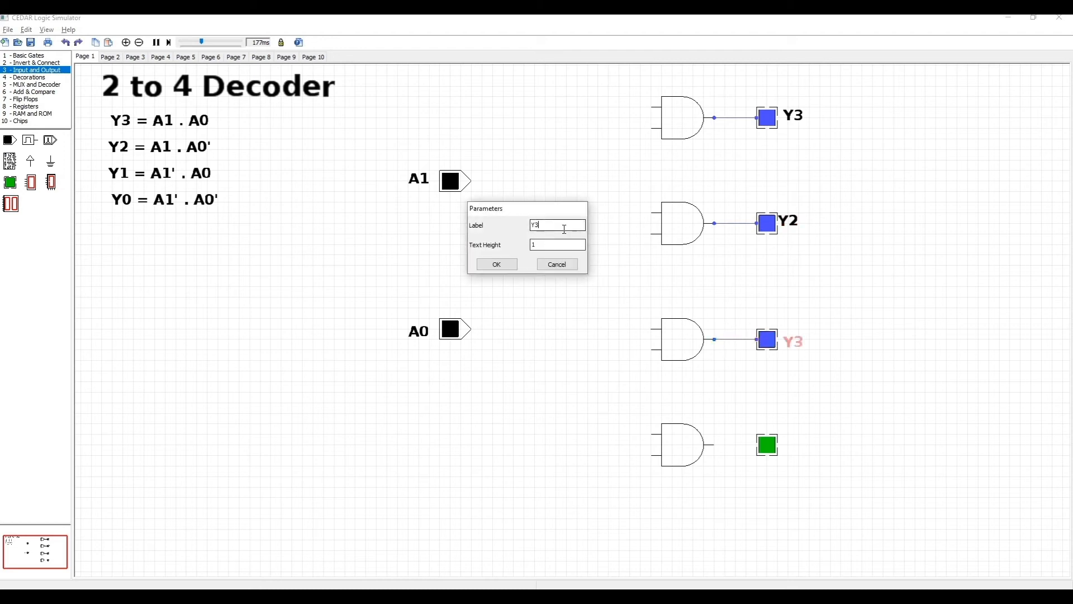
text(1)
key(Return)
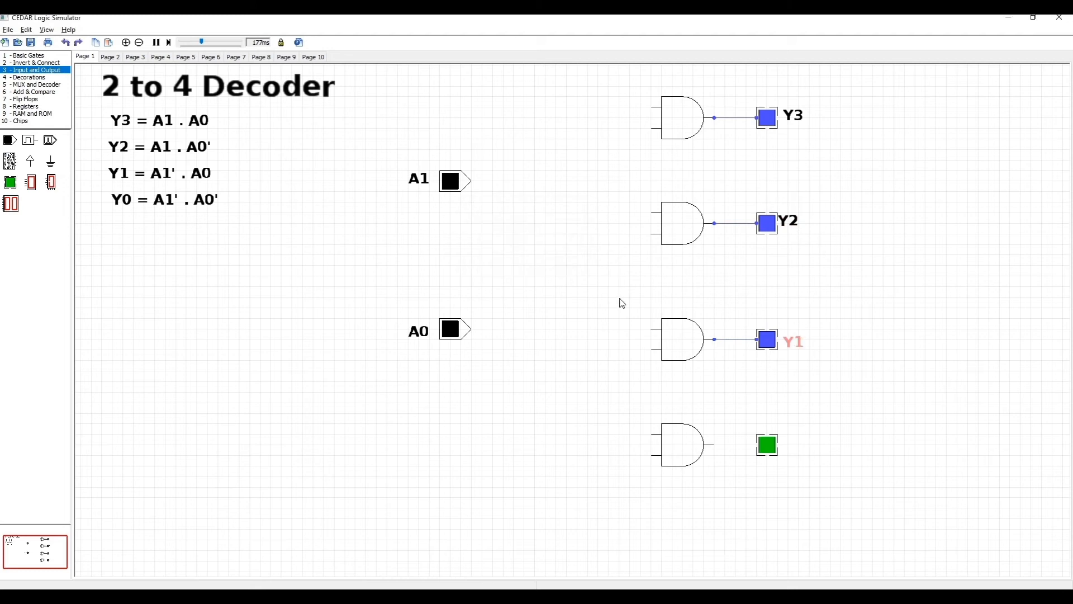
- Wire the bottom AND gate to its LED and label that output Y0 using a pasted text label
drag(718, 445, 760, 447)
key(ctrl+v)
click(790, 445)
double_click(790, 445)
click(549, 226)
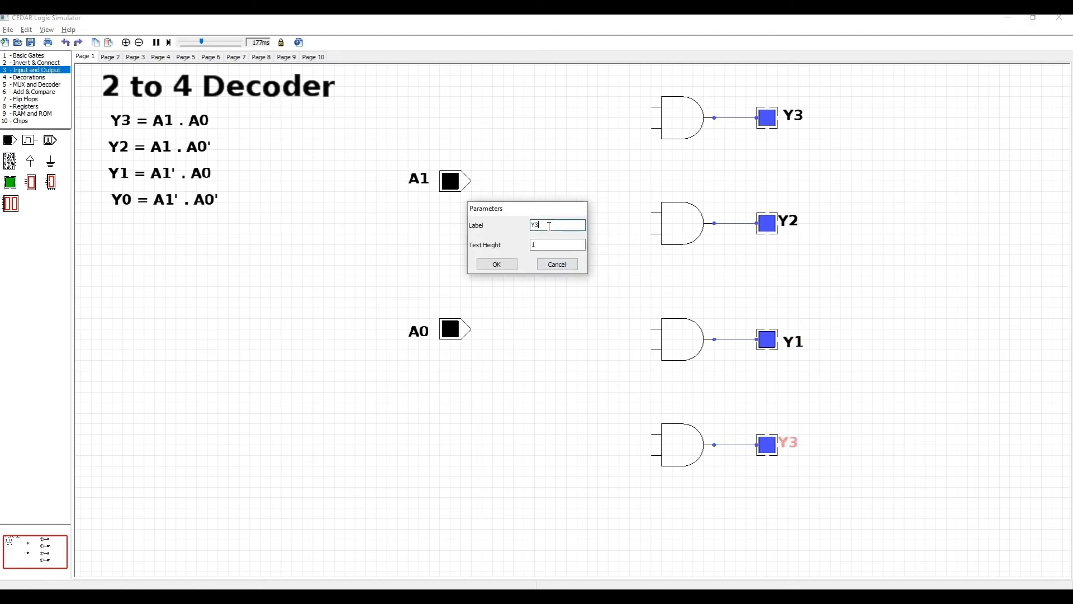
text(0)
key(Return)
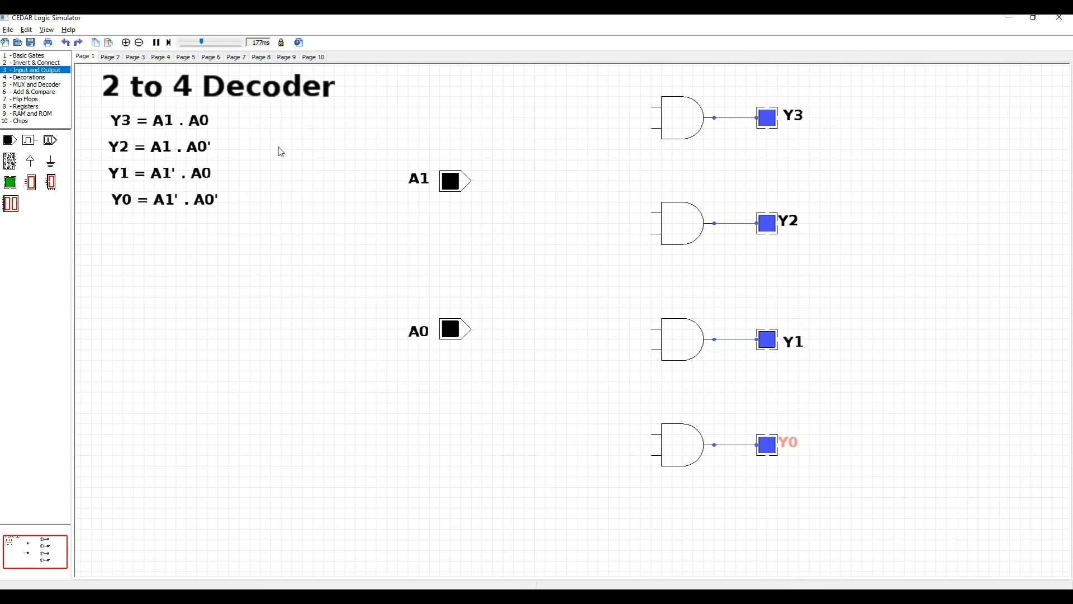
- Place two NOT gates, one just below and right of the A1 switch and one likewise for A0
click(36, 63)
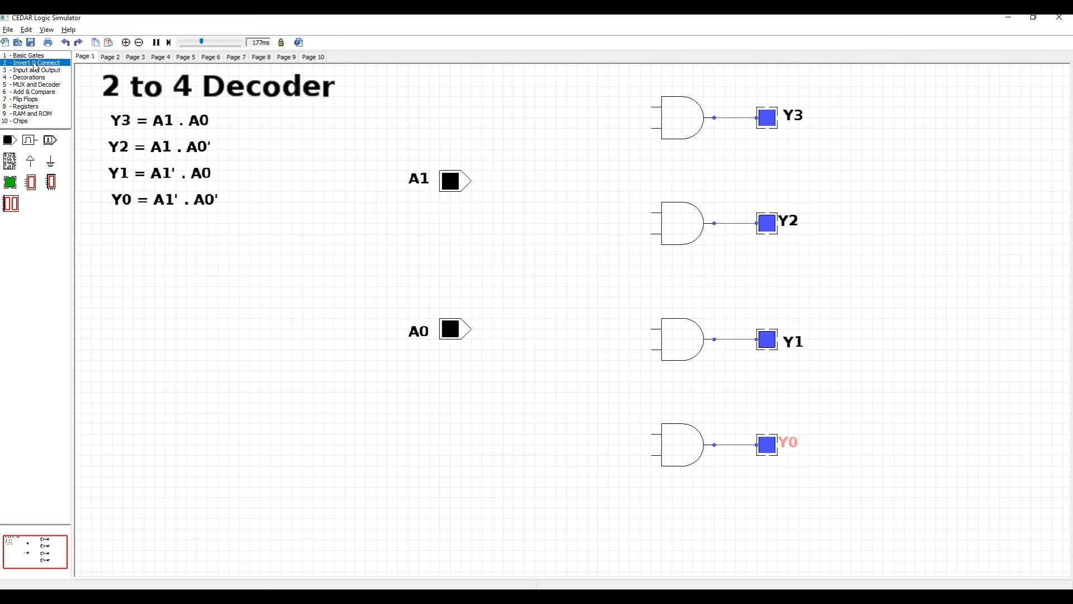
drag(123, 167, 472, 208)
key(Right)
key(Right)
key(Right)
key(Right)
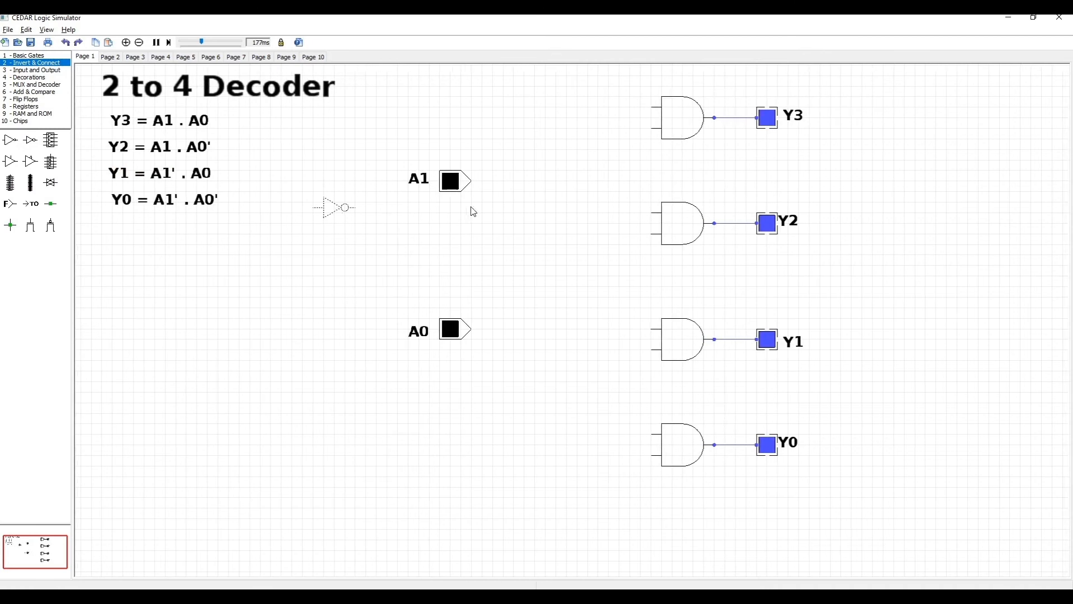
drag(328, 209, 517, 204)
drag(31, 139, 529, 358)
- Wire A1 and A0 to the Y3 gate's inputs, separating the A0 wire's vertical segment from the A1 wire
click(473, 180)
drag(473, 181, 654, 108)
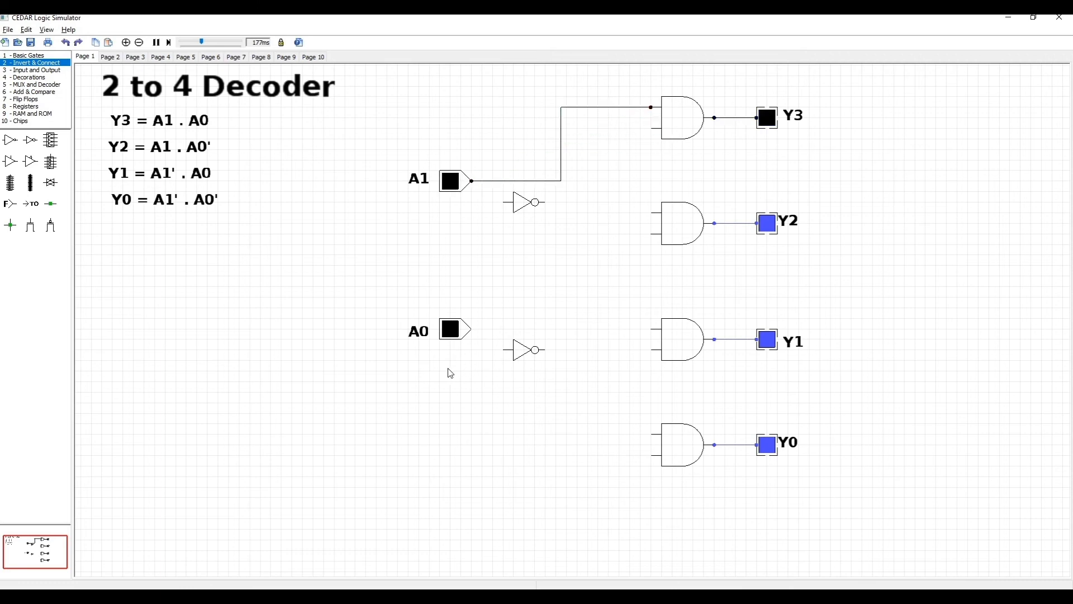
drag(472, 329, 652, 128)
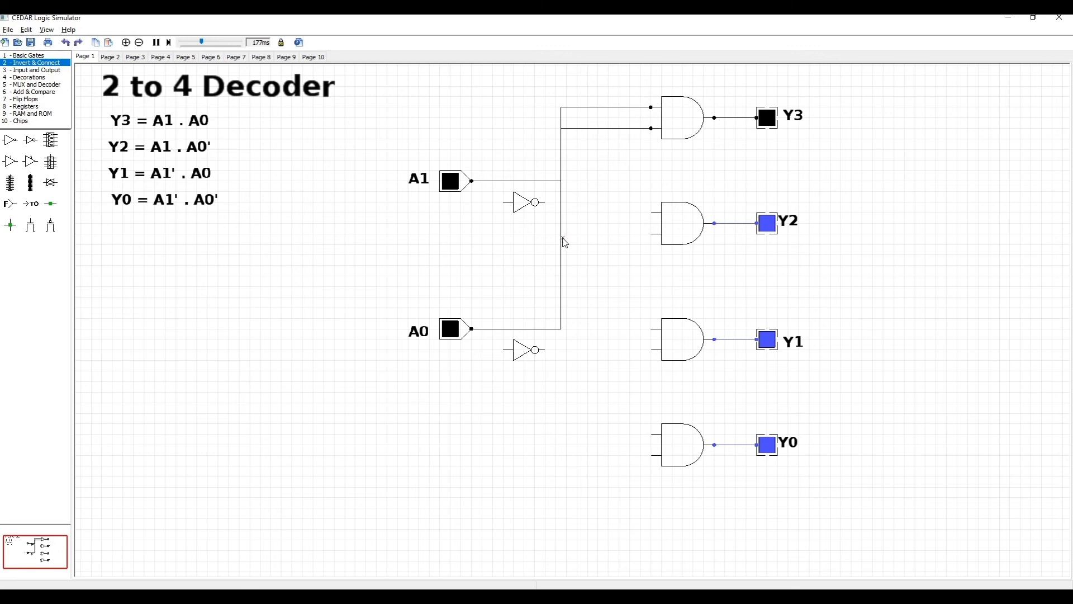
drag(563, 241, 589, 240)
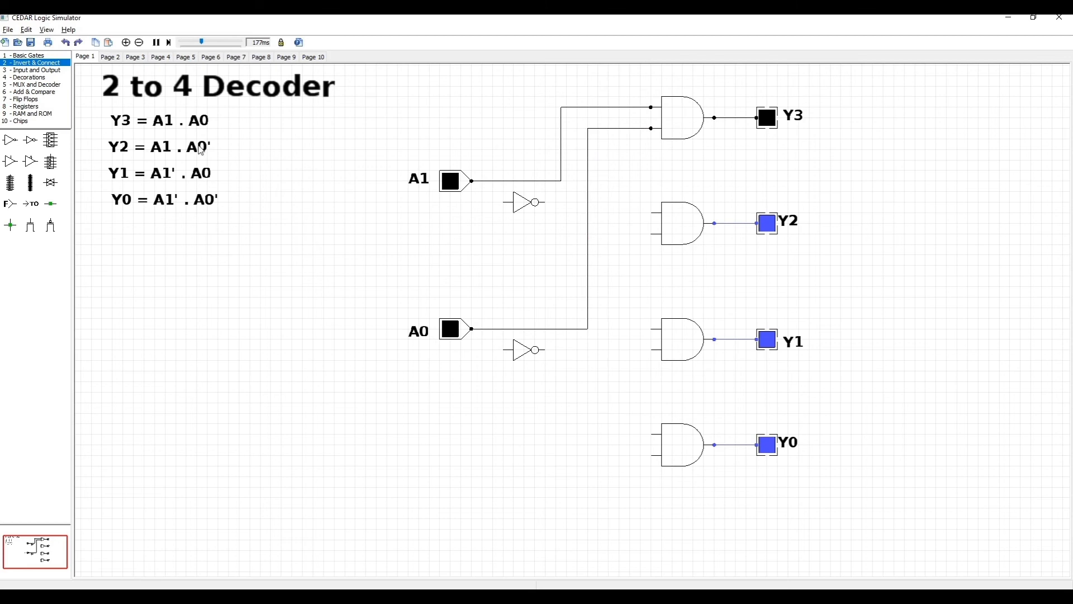
- Wire A1 and the inverted A0 to the Y2 gate's inputs, rerouting the vertical wire segments so that they do not overlap
drag(649, 212, 561, 180)
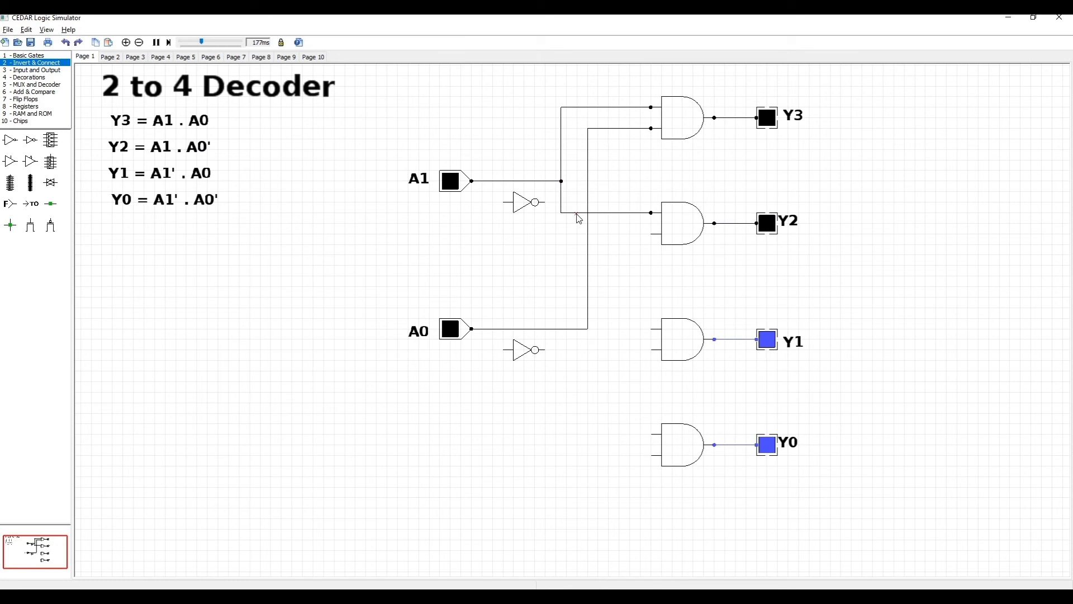
drag(613, 217, 613, 182)
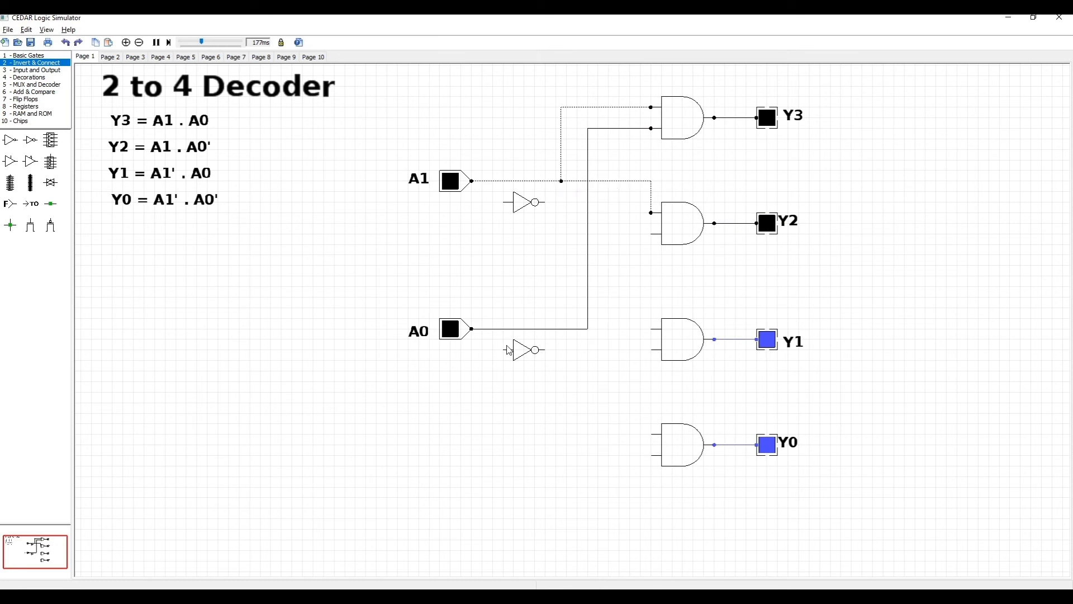
click(505, 352)
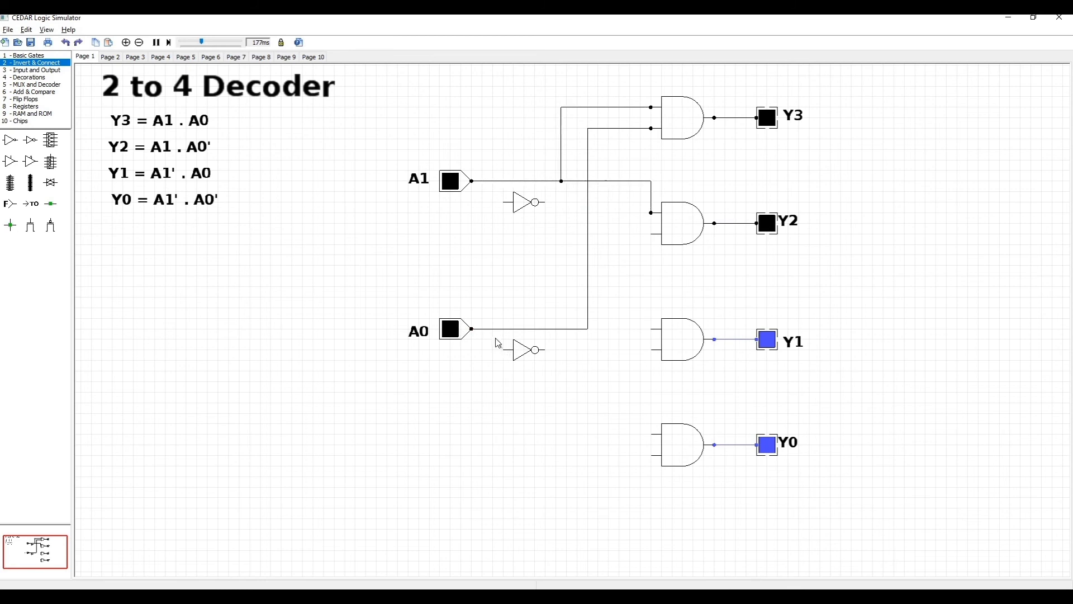
drag(493, 330, 652, 235)
drag(561, 144, 524, 144)
drag(588, 161, 569, 160)
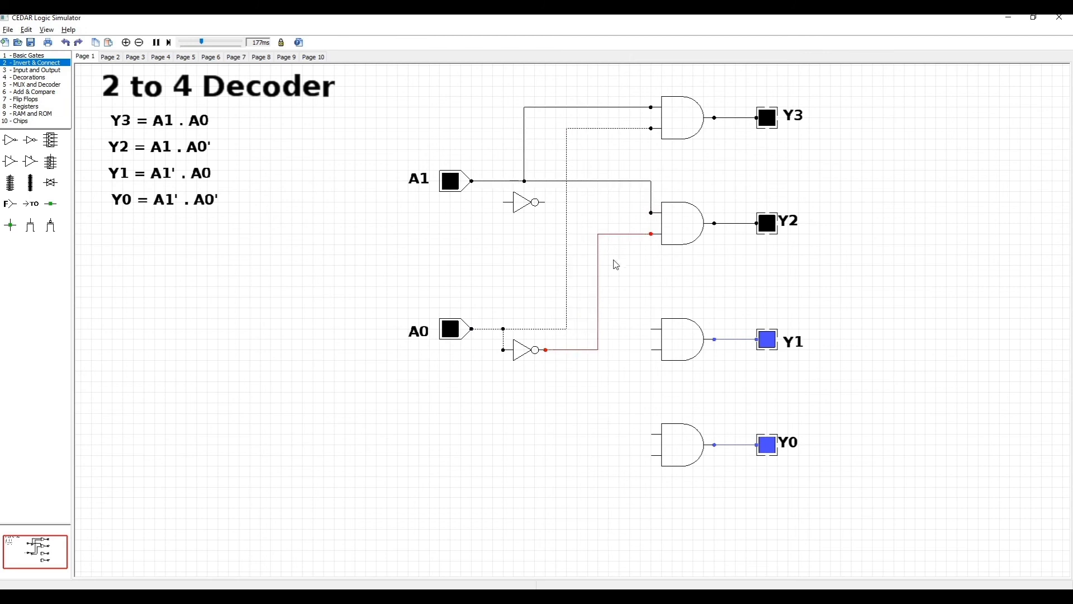
drag(598, 263, 589, 263)
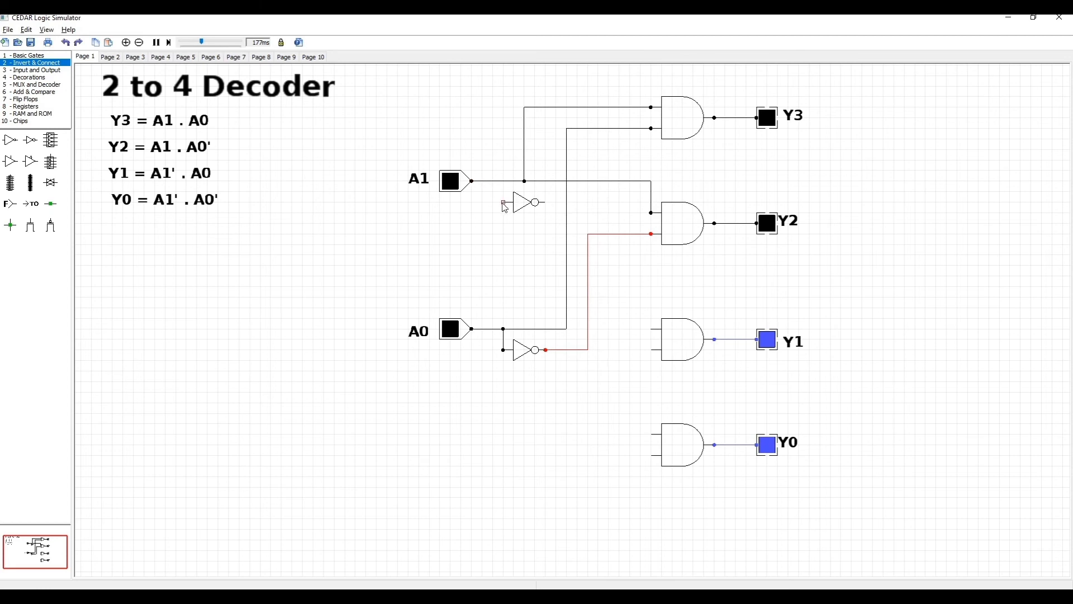
- Wire the inverted A1 and the direct A0 to the Y1 gate's inputs, moving the A0 inverter down to clear the wires
drag(505, 205, 651, 329)
drag(597, 226, 612, 222)
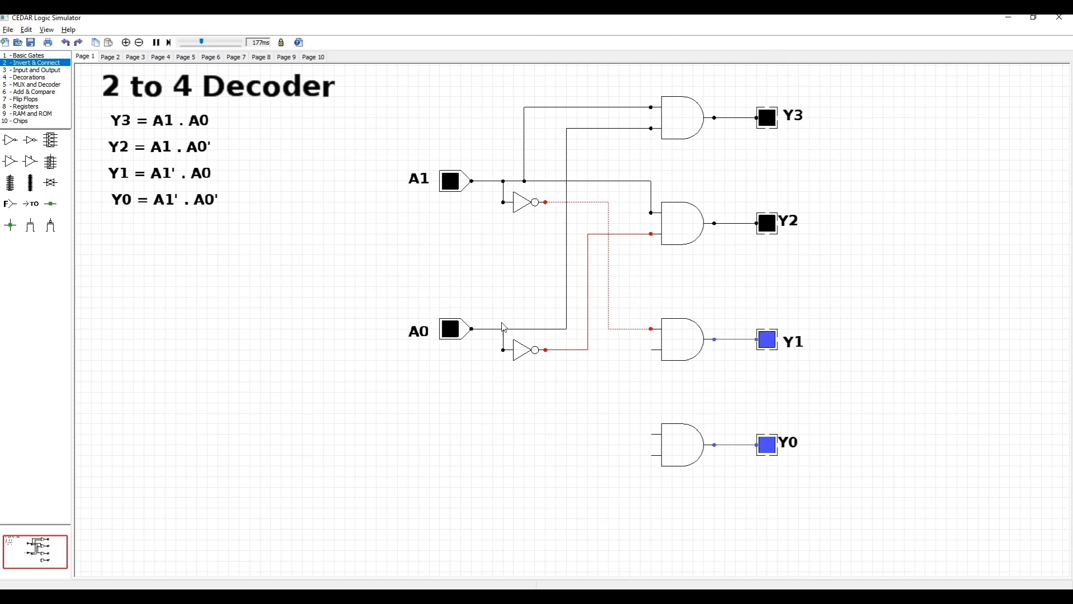
mouse_move(651, 354)
mouse_down()
mouse_move(568, 329)
mouse_move(524, 371)
mouse_move(527, 387)
mouse_up()
click(525, 353)
click(573, 429)
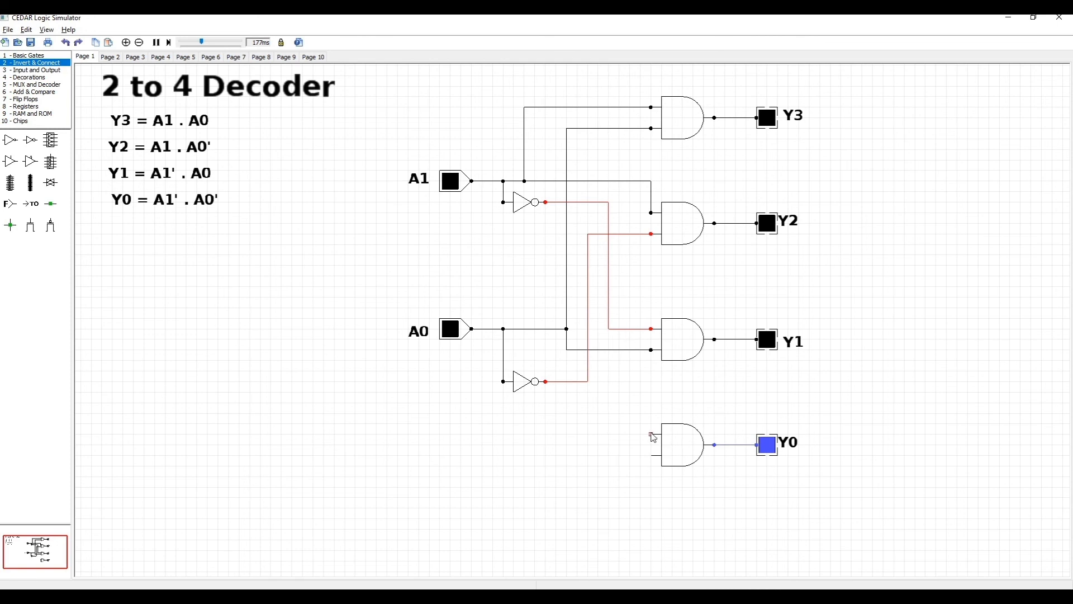
- Wire the inverted A1 and inverted A0 lines to the Y0 gate's two inputs
drag(653, 435, 609, 331)
drag(653, 381, 611, 376)
drag(653, 455, 587, 382)
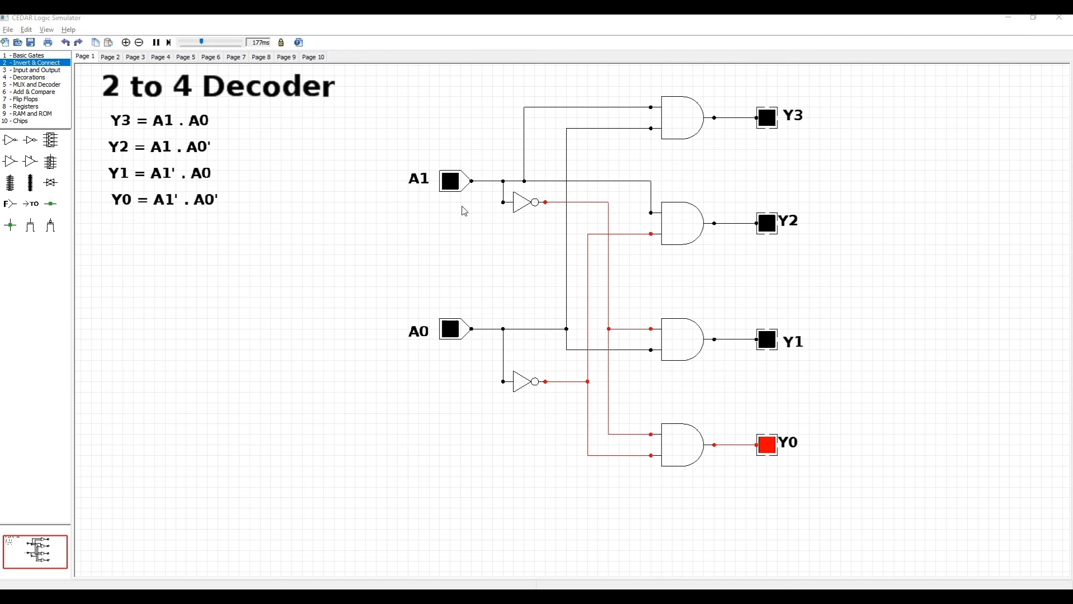
- Test the decoder by toggling the inputs through A1 alone on, A0 alone on, and both A1 and A0 on
click(451, 183)
click(451, 182)
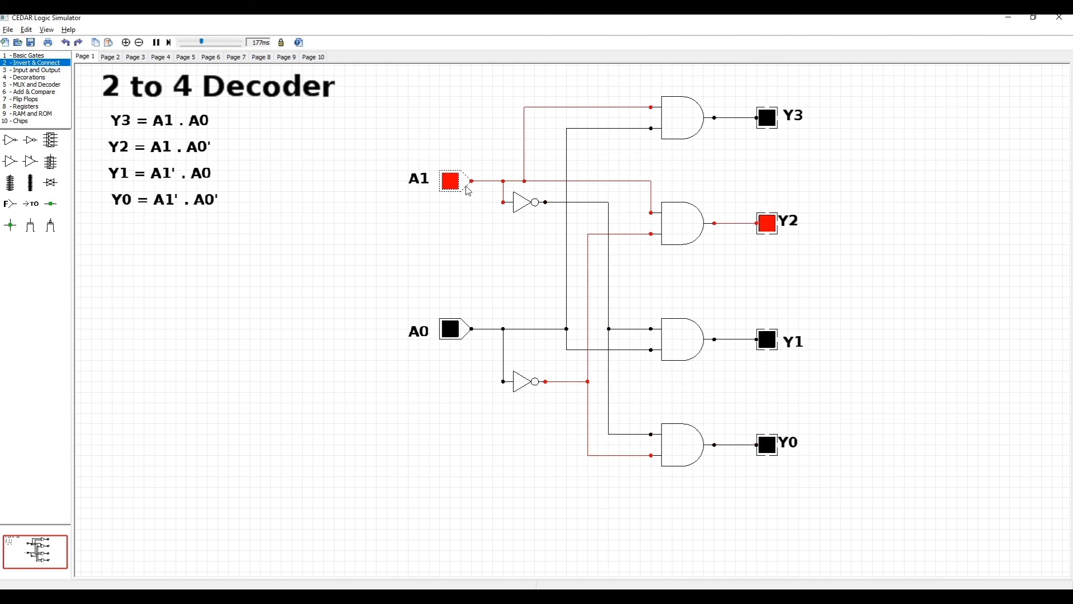
click(450, 184)
click(455, 331)
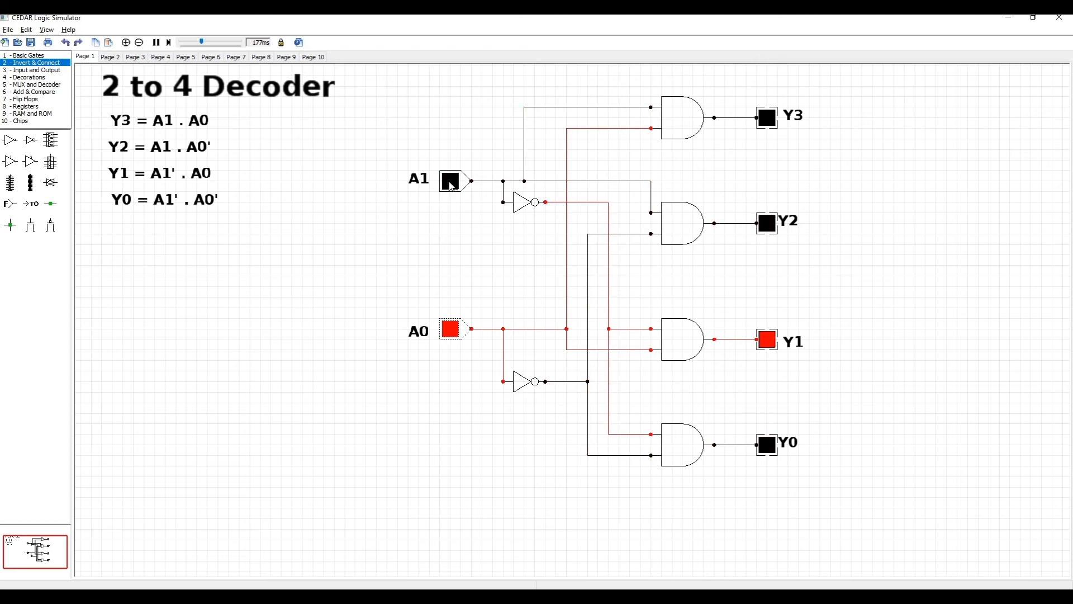
click(450, 184)
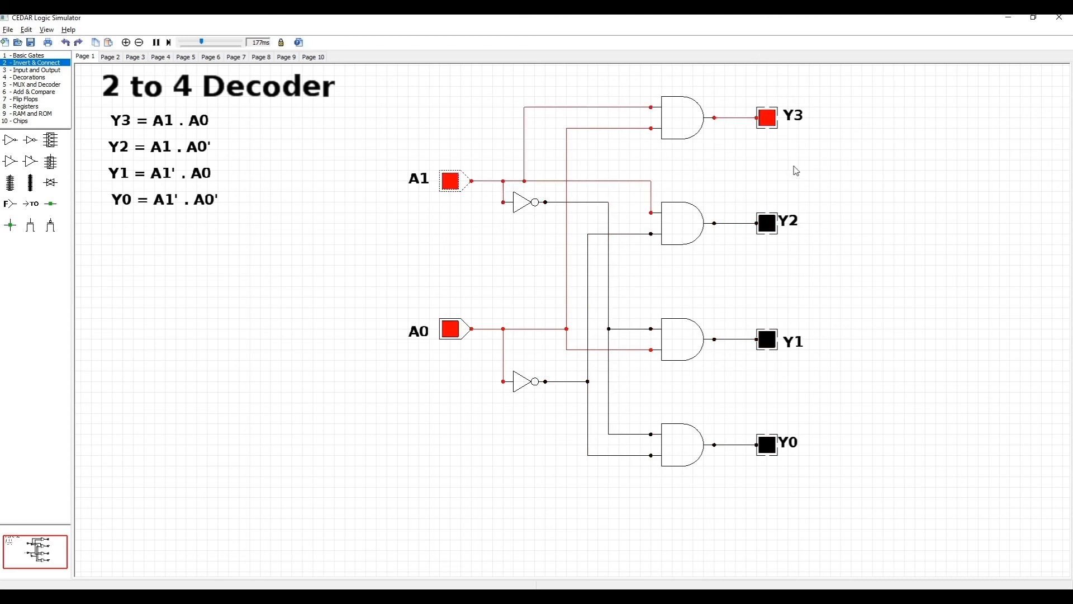